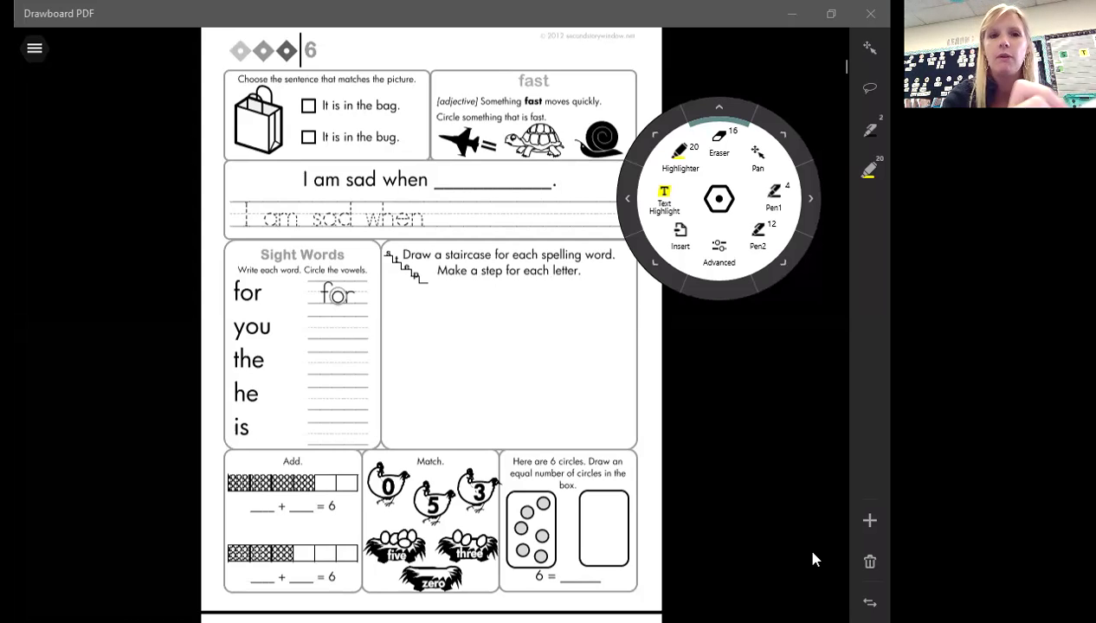
- Check the 'It is in the bag.' box and circle the jet picture as the fast thing
click(813, 559)
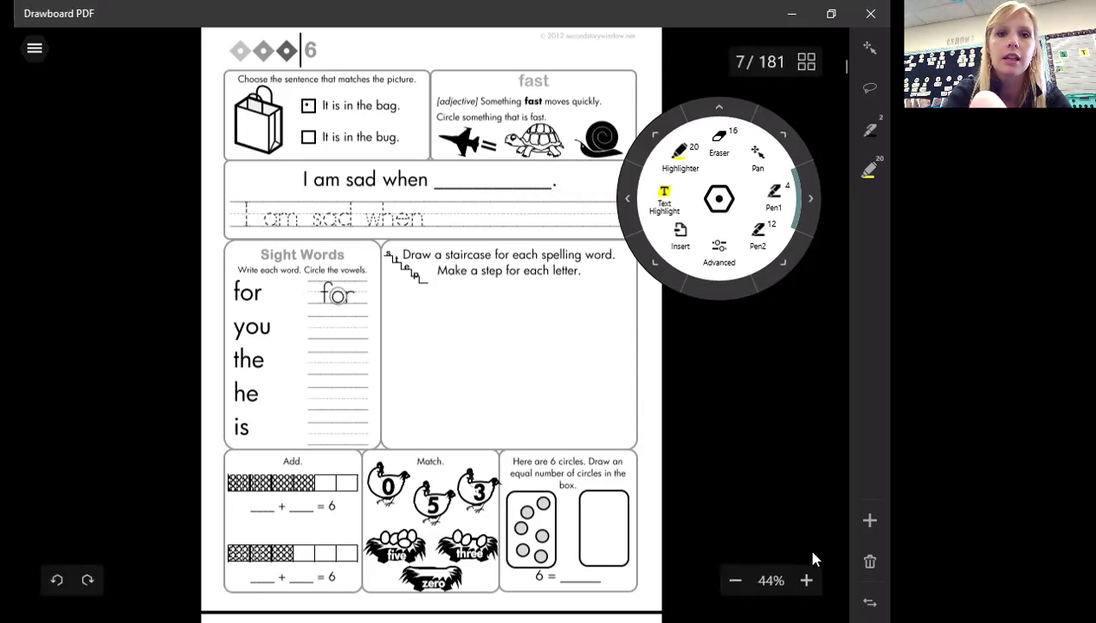
drag(303, 100, 350, 85)
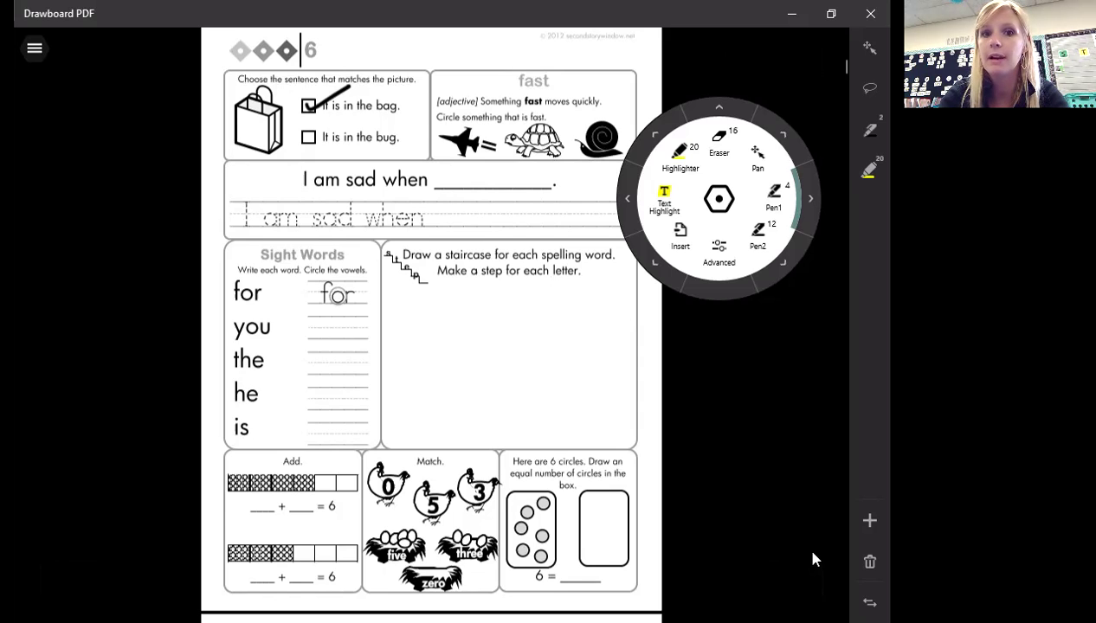
mouse_move(489, 119)
mouse_down()
mouse_move(426, 121)
mouse_move(454, 178)
mouse_move(498, 136)
mouse_move(487, 132)
mouse_up()
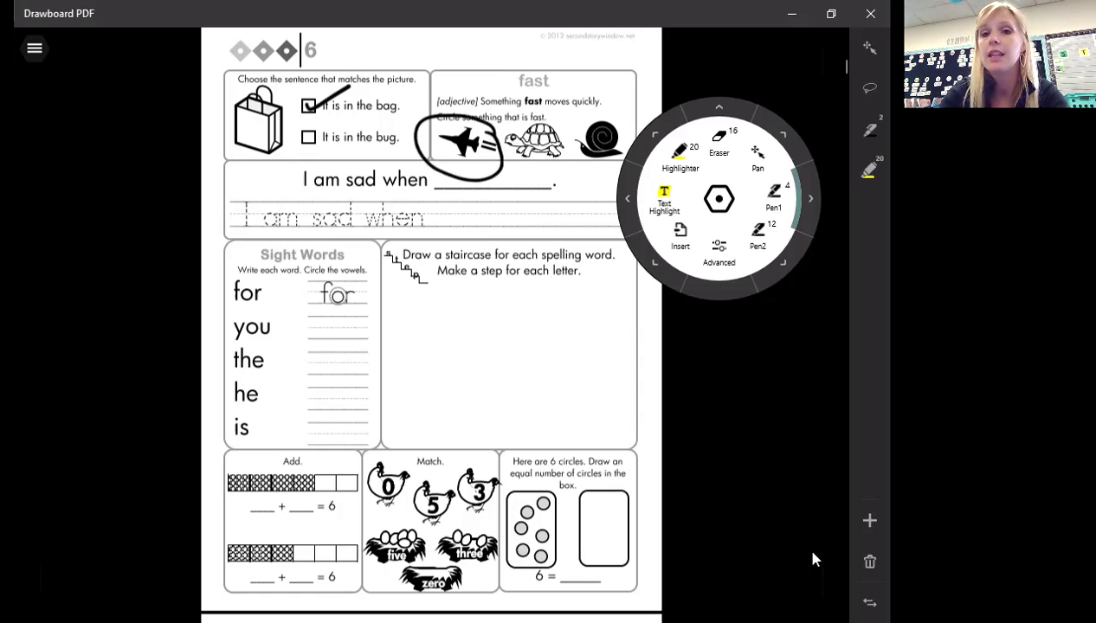
- Erase the jet circle, redraw it more neatly, and trace the letter I on the sentence line
click(719, 140)
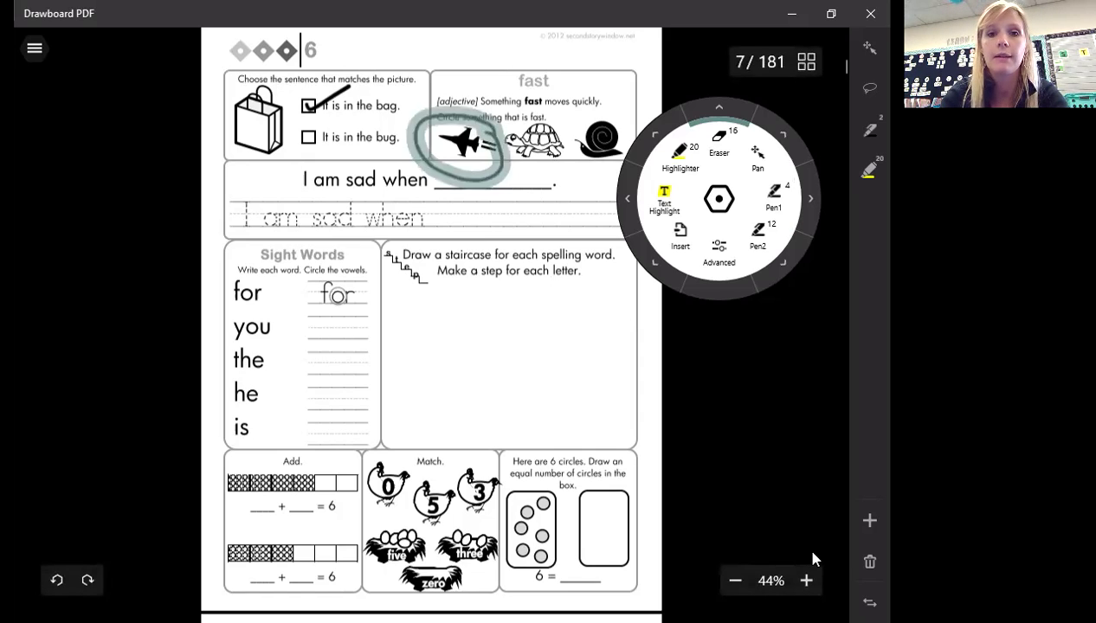
click(415, 139)
click(773, 195)
mouse_move(486, 120)
mouse_down()
mouse_move(426, 147)
mouse_move(500, 157)
mouse_up()
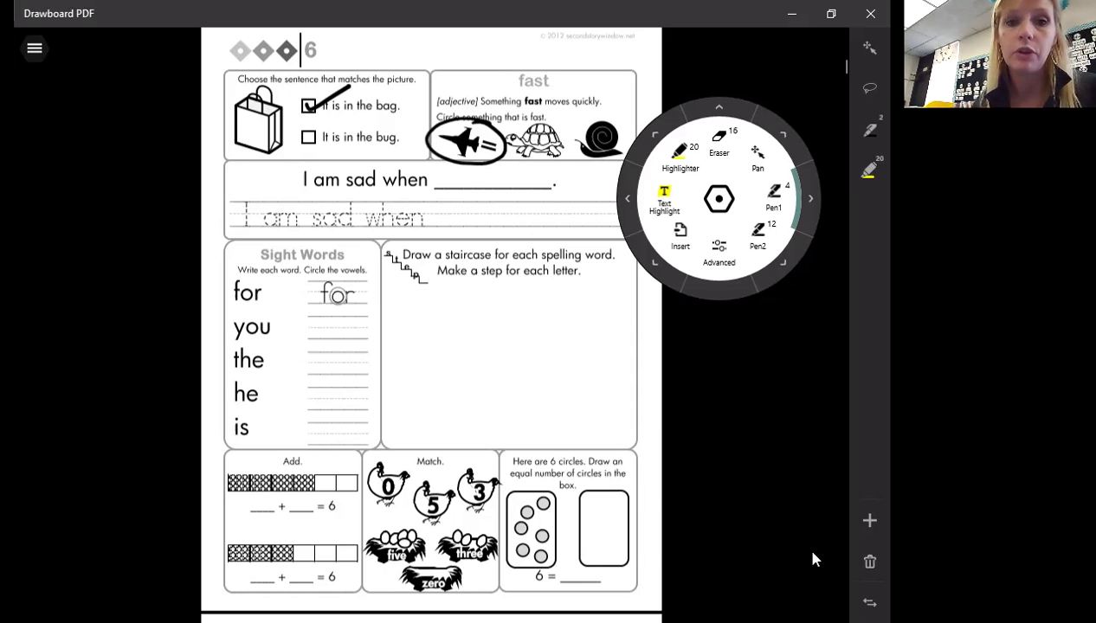
mouse_move(248, 202)
mouse_down()
mouse_move(246, 225)
mouse_move(246, 202)
mouse_move(260, 200)
mouse_move(255, 224)
mouse_move(349, 229)
mouse_move(379, 207)
mouse_move(377, 228)
mouse_move(422, 226)
mouse_up()
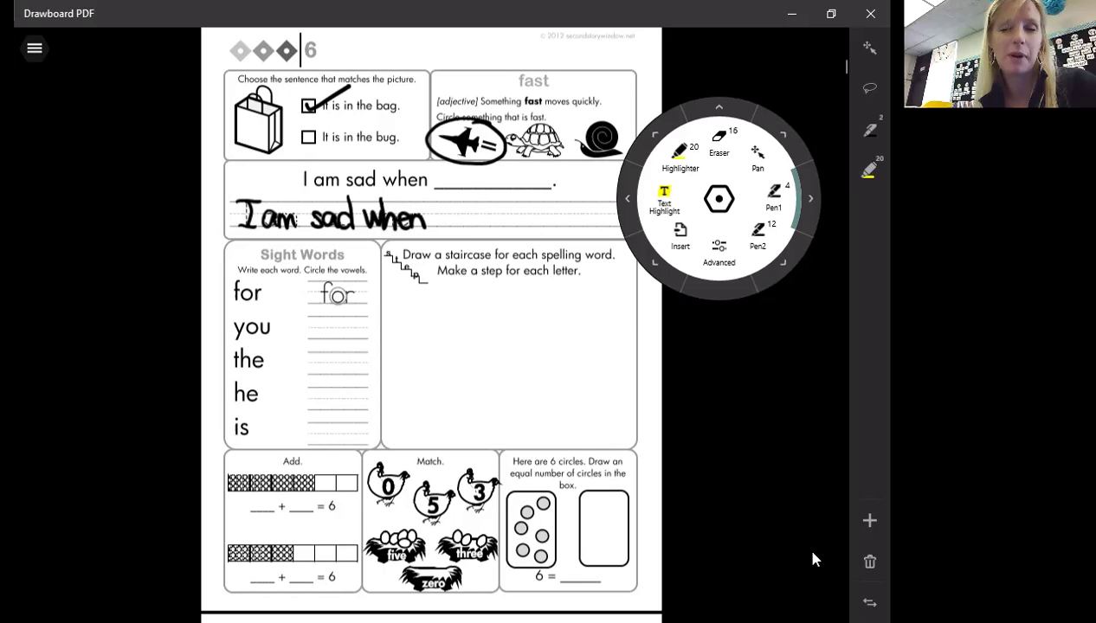
- Write 'I fall' in the blank and on the writing line, then 'you' under Sight Words
mouse_move(443, 167)
mouse_down()
mouse_move(444, 187)
mouse_move(454, 165)
mouse_move(450, 185)
mouse_move(485, 188)
mouse_move(493, 177)
mouse_move(500, 188)
mouse_move(508, 174)
mouse_move(508, 190)
mouse_up()
mouse_move(519, 162)
mouse_down()
mouse_move(516, 187)
mouse_move(529, 192)
mouse_up()
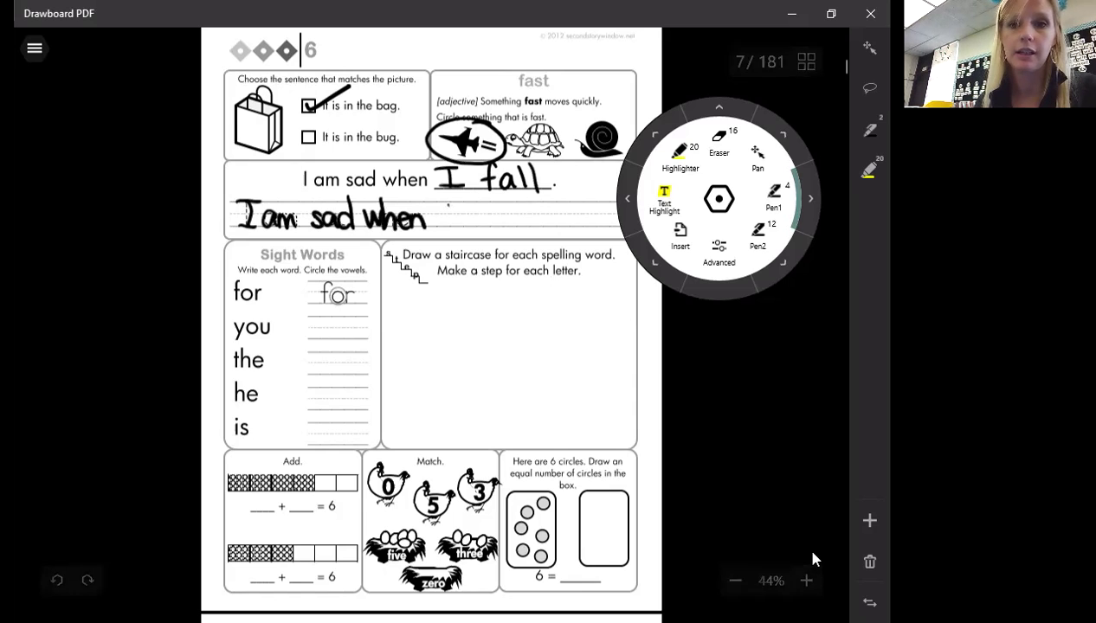
mouse_move(441, 203)
mouse_down()
mouse_move(441, 227)
mouse_move(441, 200)
mouse_move(452, 199)
mouse_move(454, 228)
mouse_move(479, 229)
mouse_move(486, 212)
mouse_up()
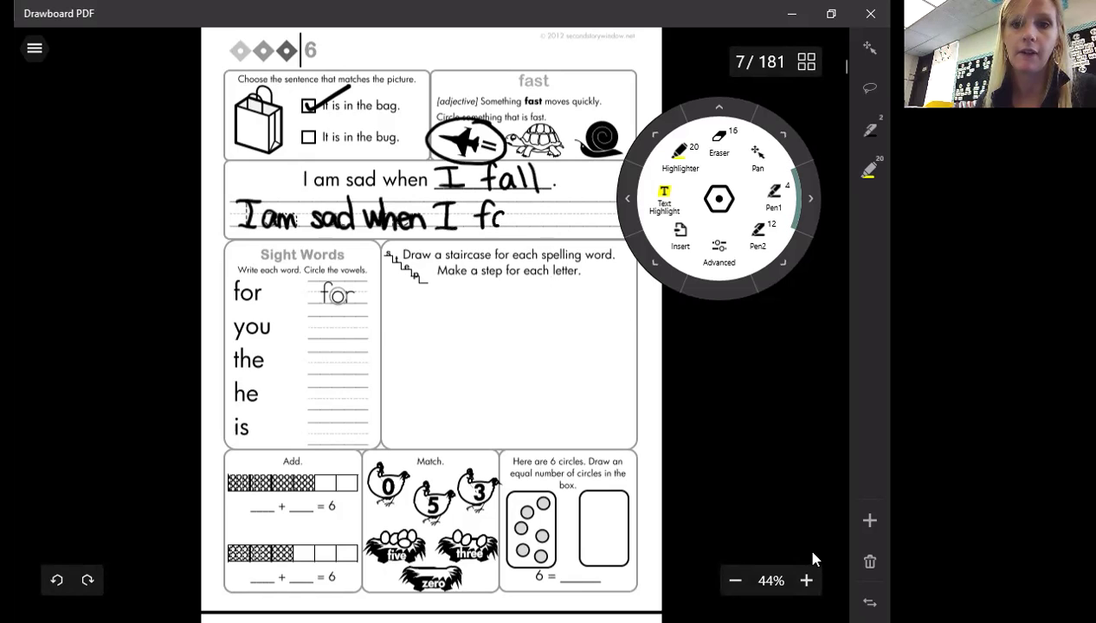
mouse_move(500, 208)
mouse_down()
mouse_move(507, 225)
mouse_move(516, 207)
mouse_move(517, 228)
mouse_up()
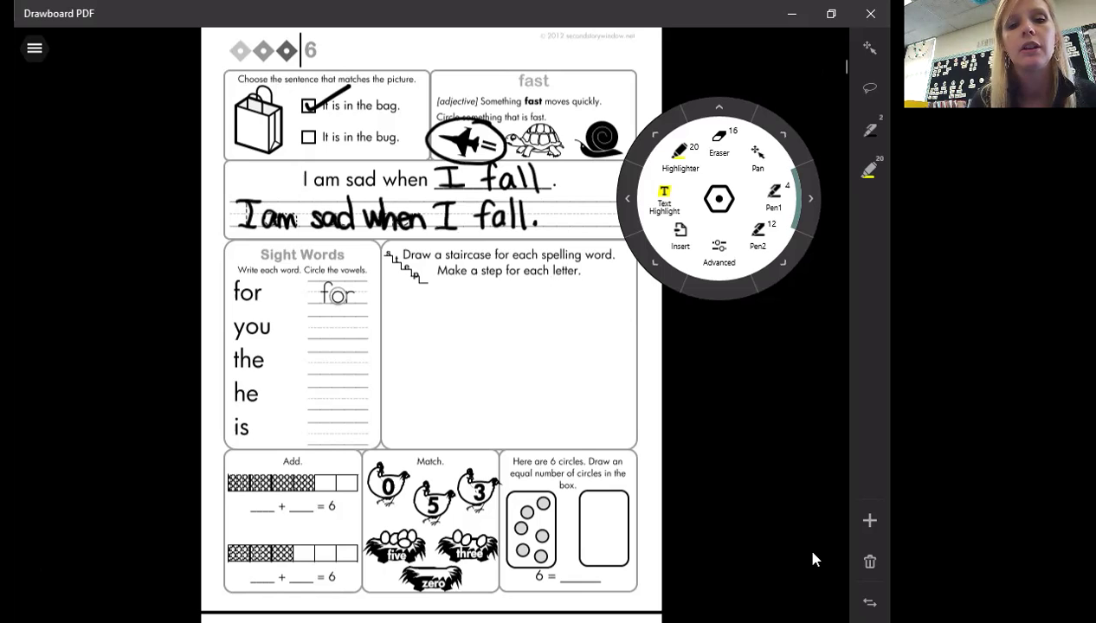
mouse_move(309, 320)
mouse_down()
mouse_move(323, 321)
mouse_move(314, 348)
mouse_move(327, 326)
mouse_move(351, 336)
mouse_up()
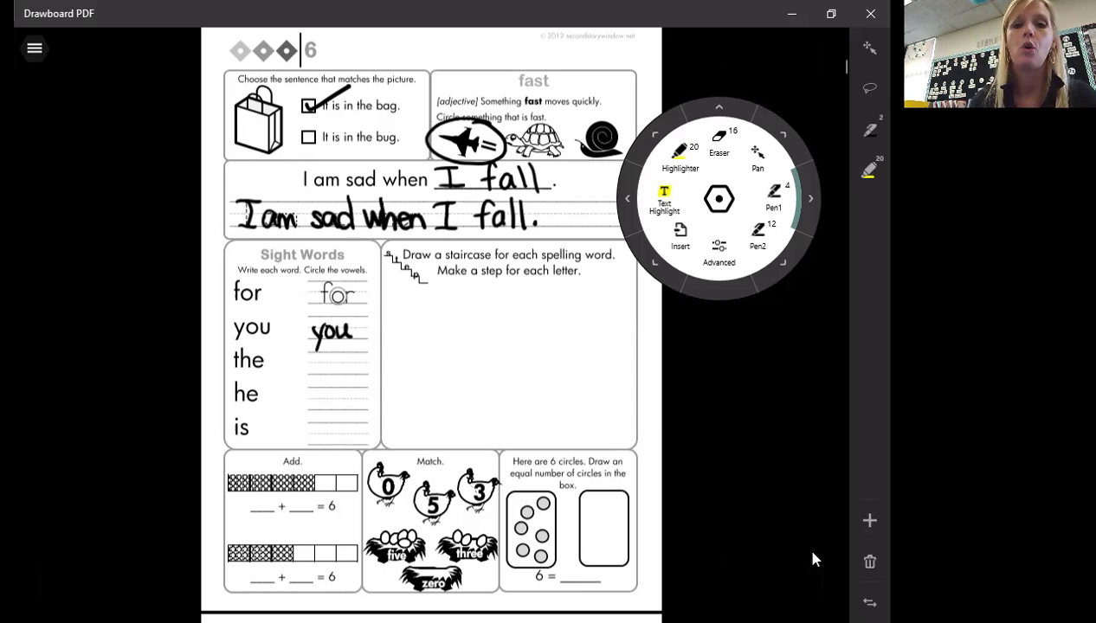
- Circle the vowels in 'you', then write 'the' and circle its e
mouse_move(348, 310)
mouse_down()
mouse_move(318, 332)
mouse_move(346, 347)
mouse_move(329, 308)
mouse_up()
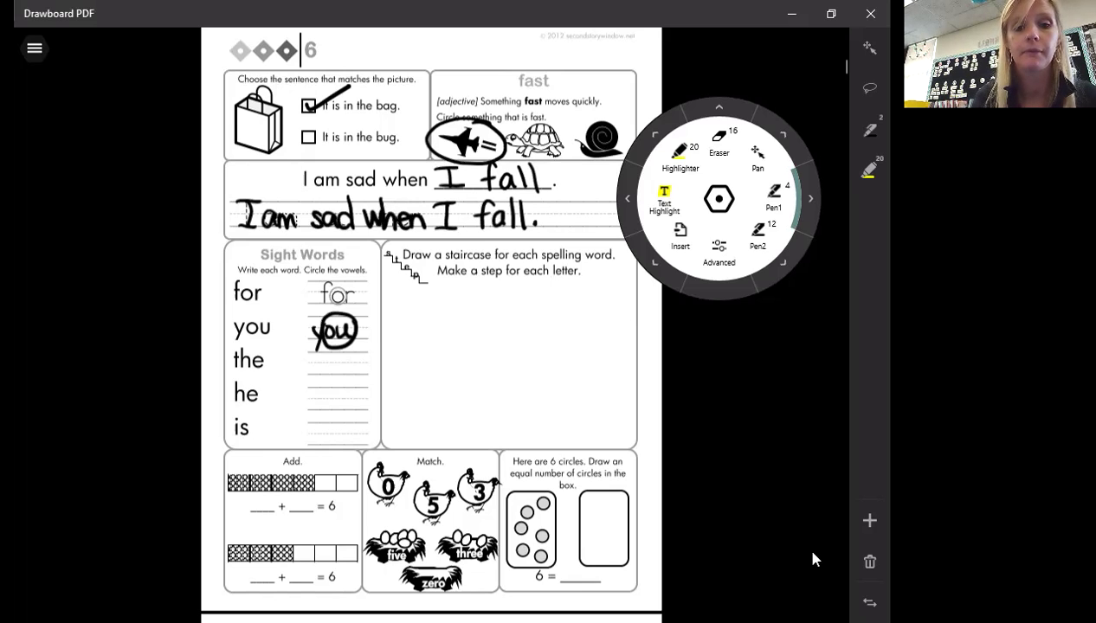
drag(316, 347, 315, 373)
mouse_move(309, 360)
mouse_down()
mouse_move(337, 370)
mouse_move(350, 358)
mouse_move(339, 367)
mouse_move(353, 369)
mouse_up()
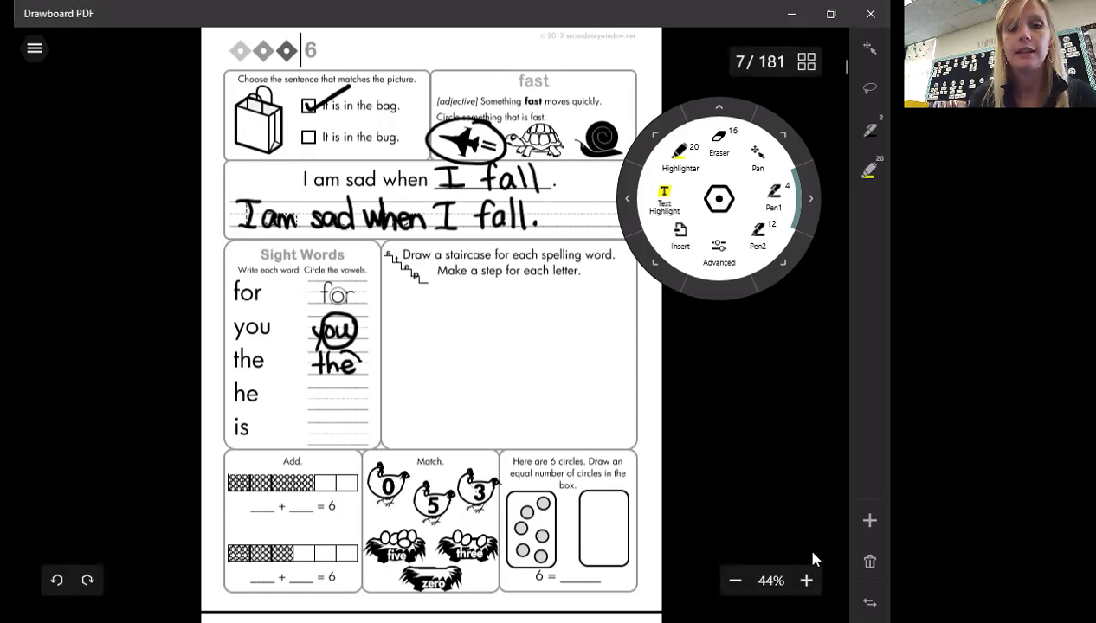
mouse_move(340, 348)
mouse_down()
mouse_move(346, 377)
mouse_move(338, 347)
mouse_up()
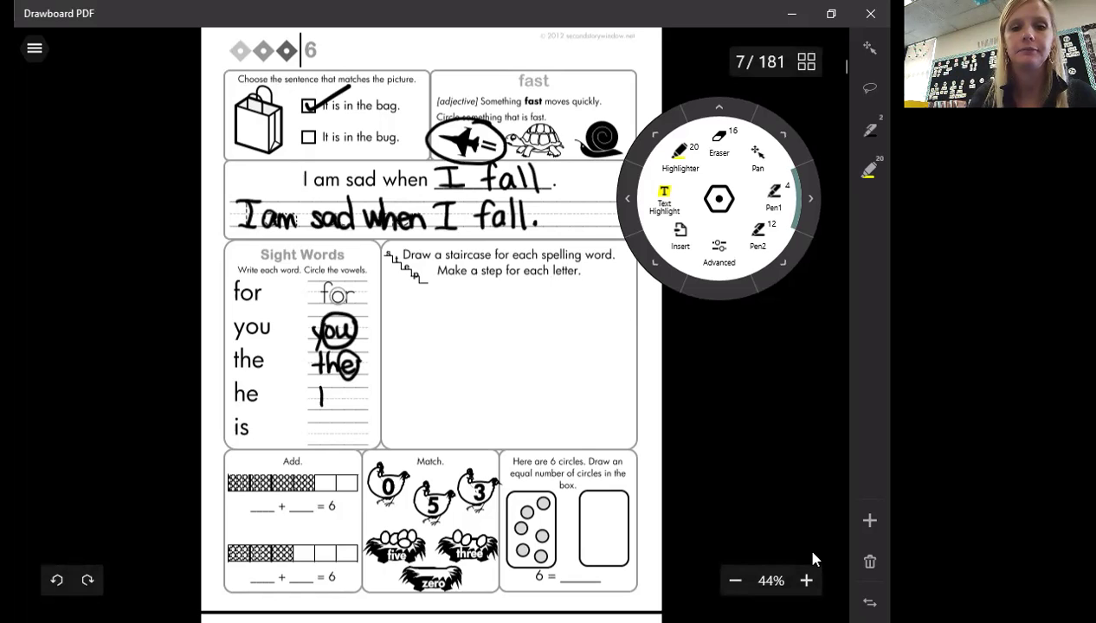
- Write 'he' and 'is' under Sight Words, circling their vowels e and i
mouse_move(321, 388)
mouse_down()
mouse_move(320, 409)
mouse_move(348, 406)
mouse_up()
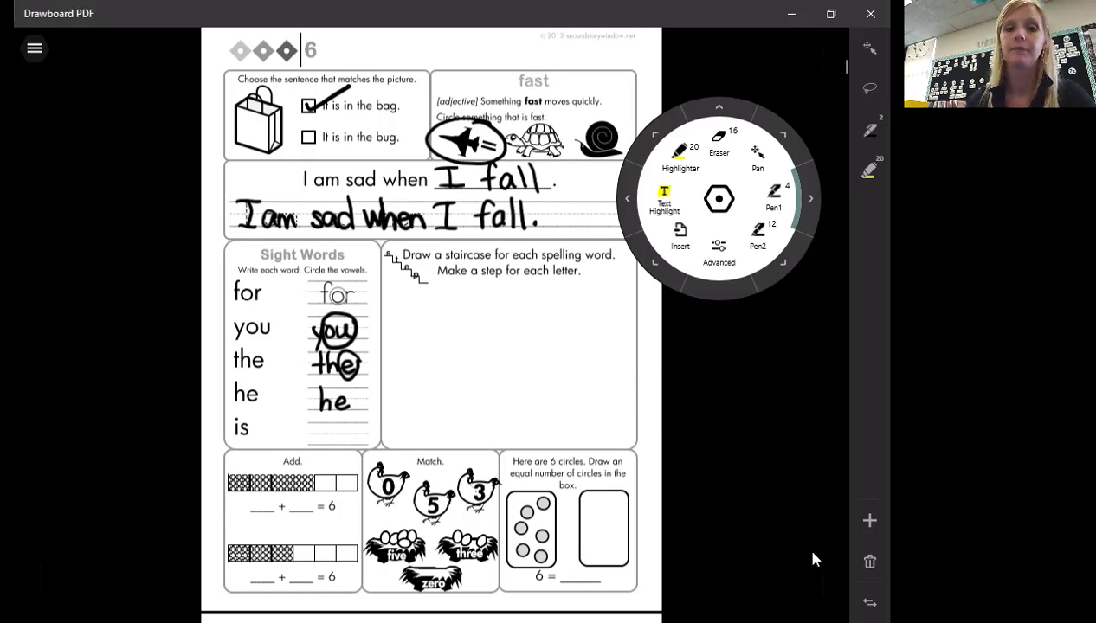
mouse_move(341, 385)
mouse_down()
mouse_move(326, 398)
mouse_move(347, 413)
mouse_move(344, 384)
mouse_up()
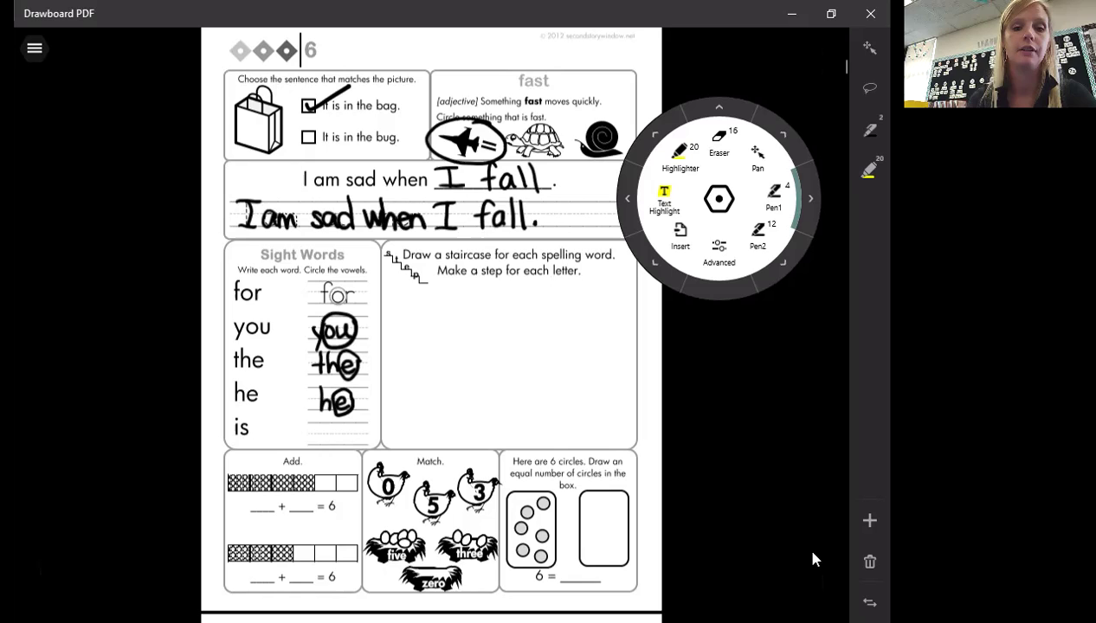
drag(323, 426, 326, 440)
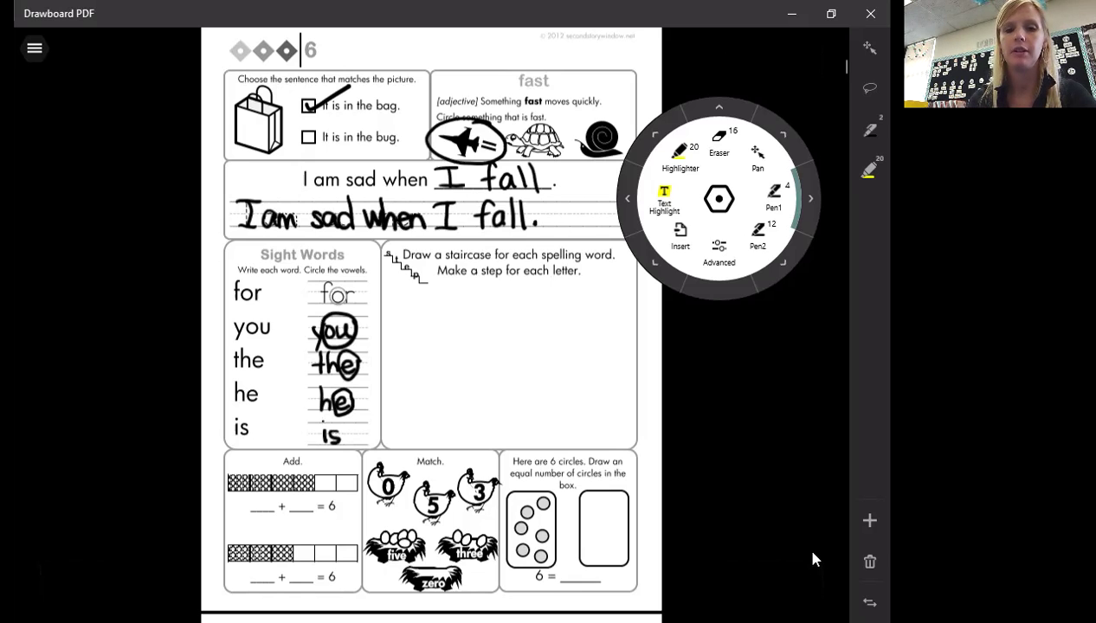
mouse_move(325, 443)
mouse_down()
mouse_move(331, 424)
mouse_move(309, 417)
mouse_move(324, 445)
mouse_up()
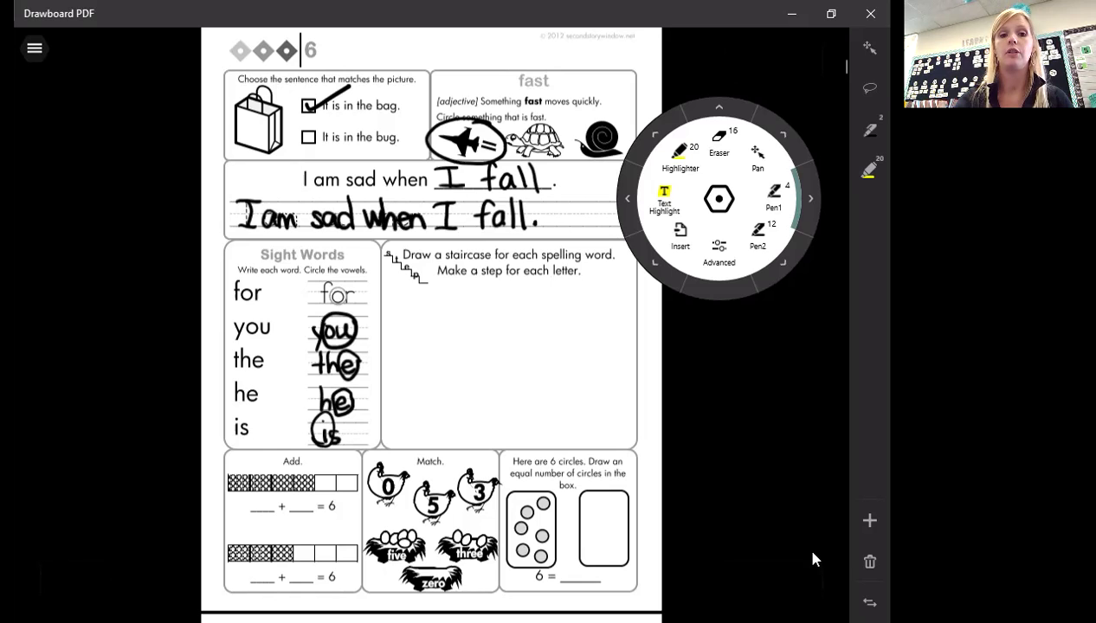
click(812, 552)
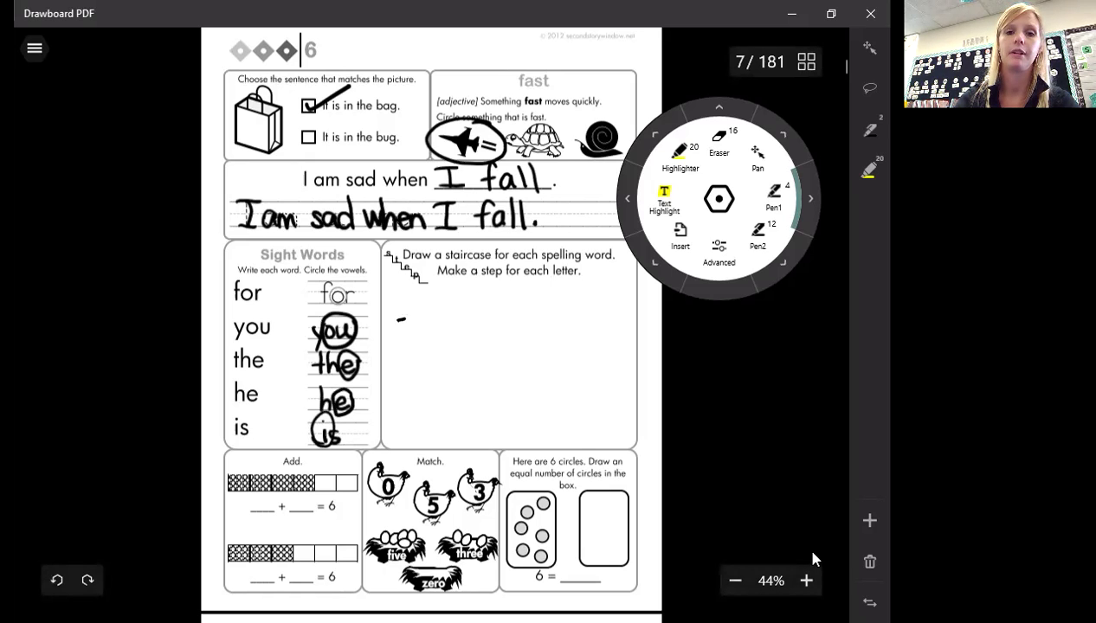
- Draw letter staircases for 'for' and 'you' in the spelling box
drag(398, 318, 462, 358)
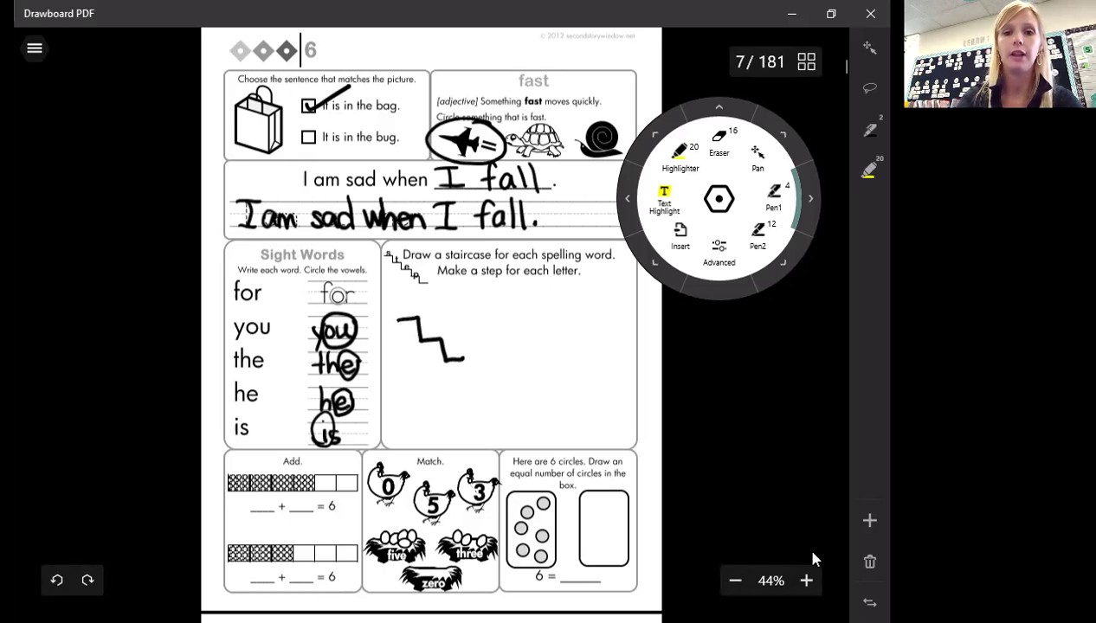
mouse_move(398, 316)
mouse_down()
mouse_move(412, 288)
mouse_move(428, 324)
mouse_move(462, 337)
mouse_up()
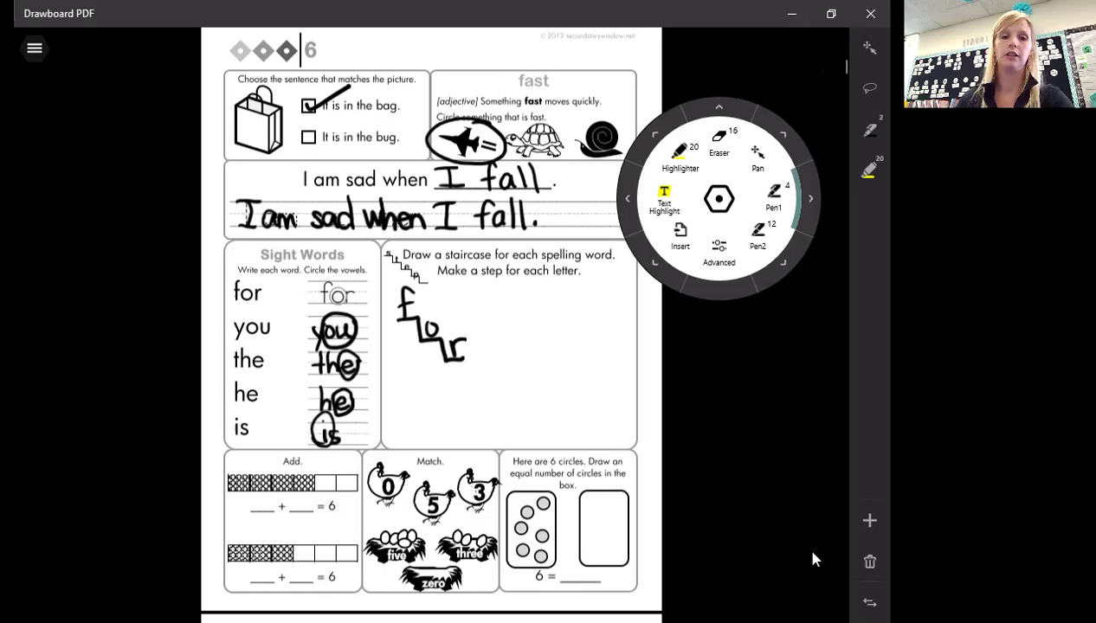
mouse_move(484, 297)
mouse_down()
mouse_move(541, 339)
mouse_move(491, 296)
mouse_move(490, 316)
mouse_up()
drag(490, 276, 490, 312)
mouse_move(507, 303)
mouse_down()
mouse_move(509, 315)
mouse_move(520, 301)
mouse_move(531, 336)
mouse_move(545, 317)
mouse_up()
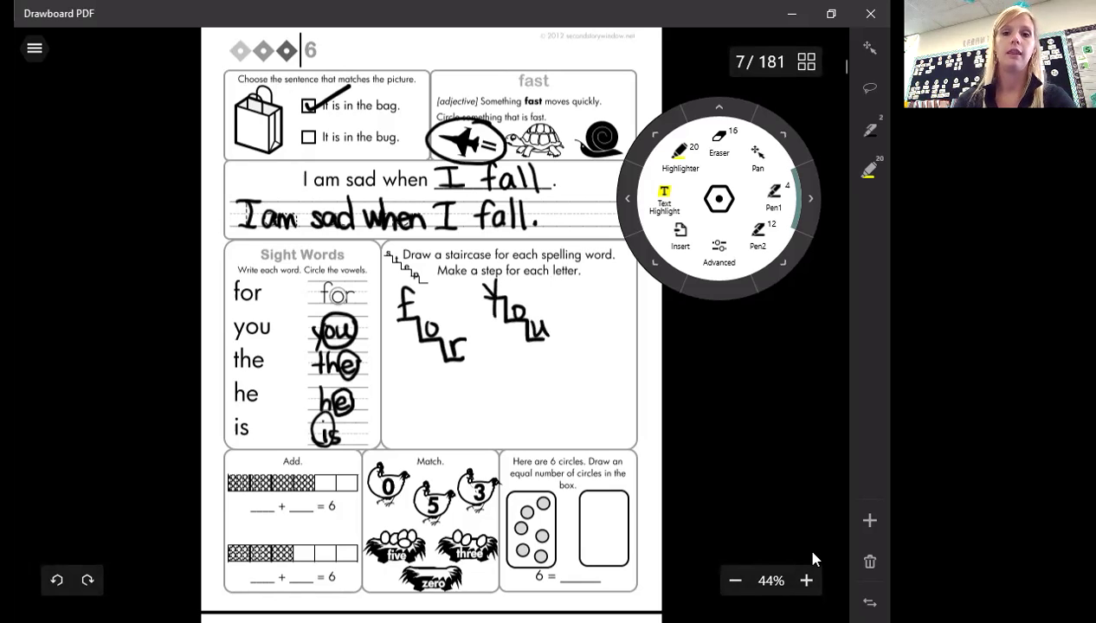
- Draw letter staircases for 'the', 'he' and 'is'
mouse_move(483, 350)
mouse_down()
mouse_move(498, 352)
mouse_move(497, 377)
mouse_move(515, 374)
mouse_move(537, 398)
mouse_up()
mouse_move(491, 327)
mouse_down()
mouse_move(502, 372)
mouse_move(537, 379)
mouse_move(545, 398)
mouse_up()
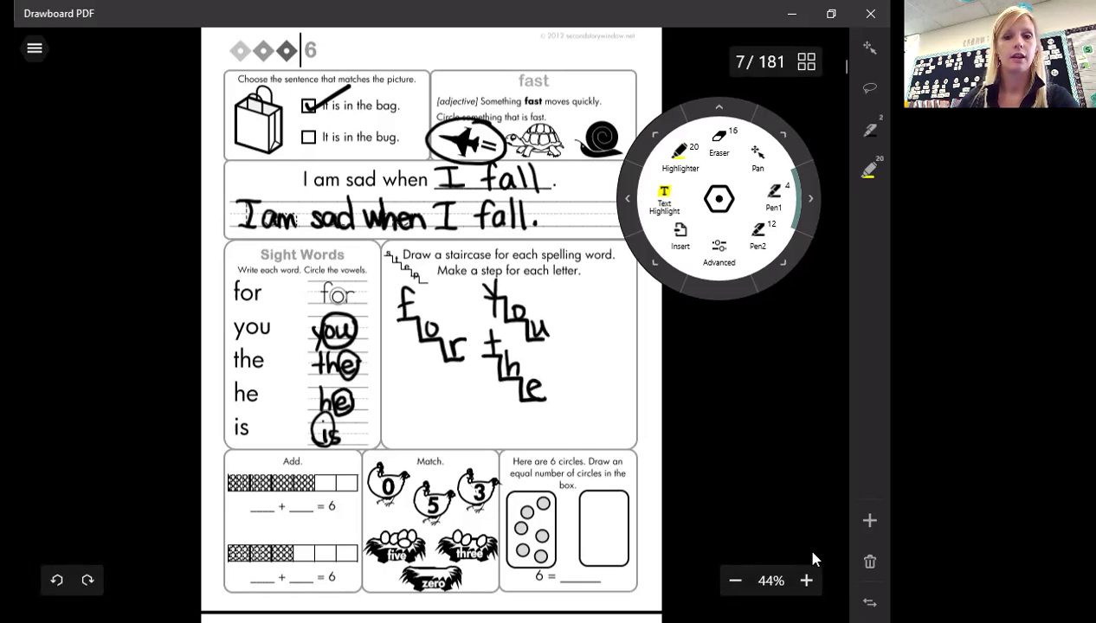
mouse_move(403, 400)
mouse_down()
mouse_move(422, 398)
mouse_move(446, 428)
mouse_up()
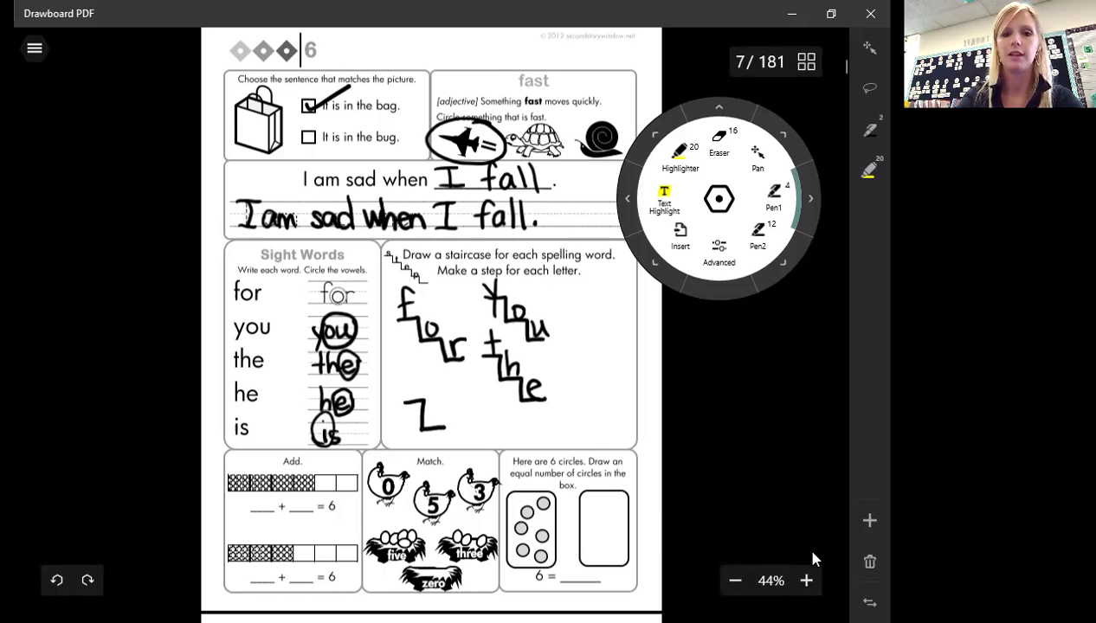
drag(402, 371, 445, 423)
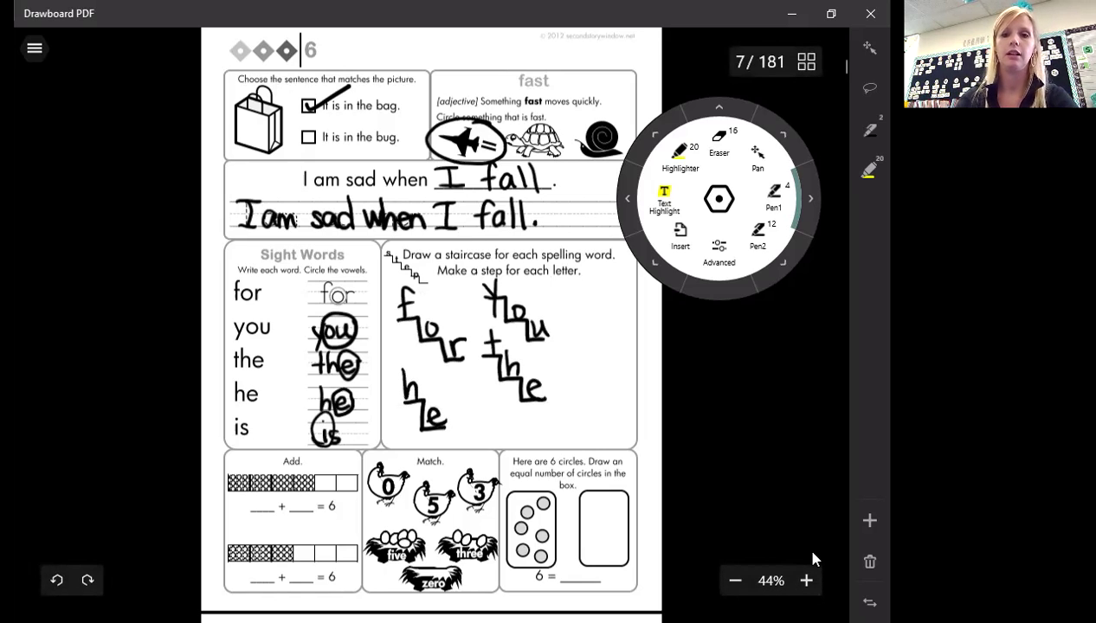
mouse_move(586, 355)
mouse_down()
mouse_move(593, 382)
mouse_move(614, 391)
mouse_move(585, 354)
mouse_move(611, 379)
mouse_move(597, 389)
mouse_up()
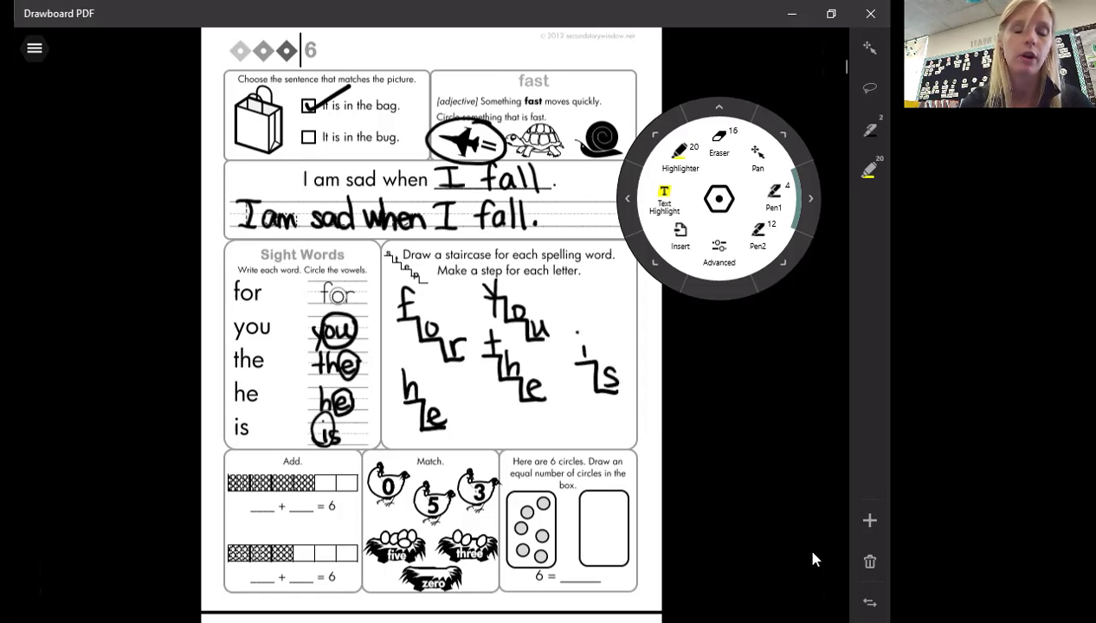
- Write 4 and 2 in the top addition blanks, and 3 and 3 in the bottom blanks
drag(255, 485, 258, 506)
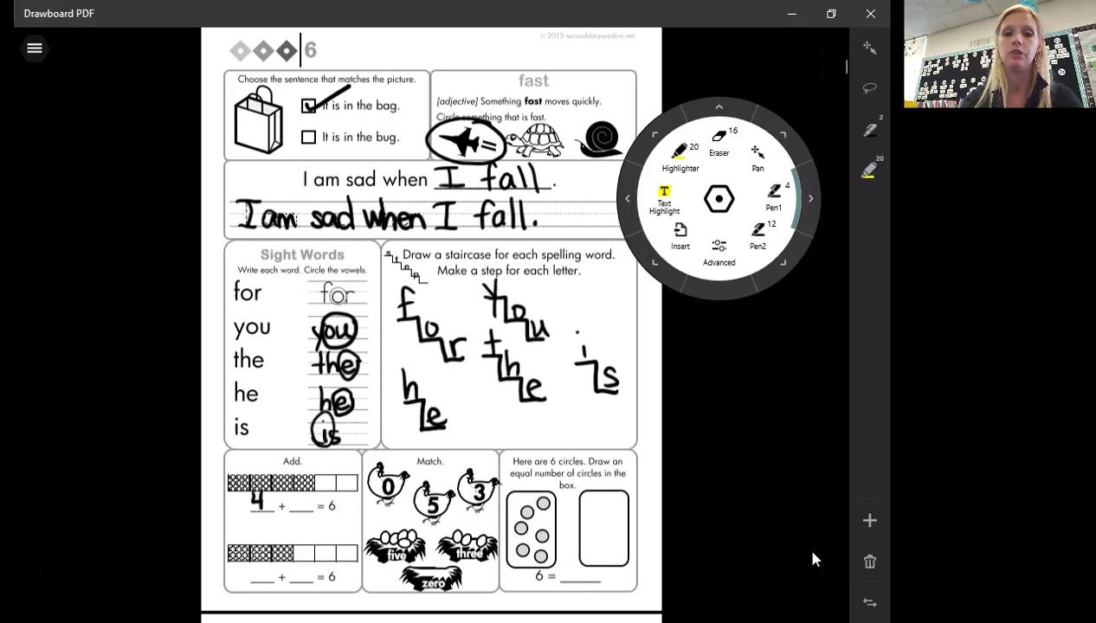
drag(292, 492, 306, 509)
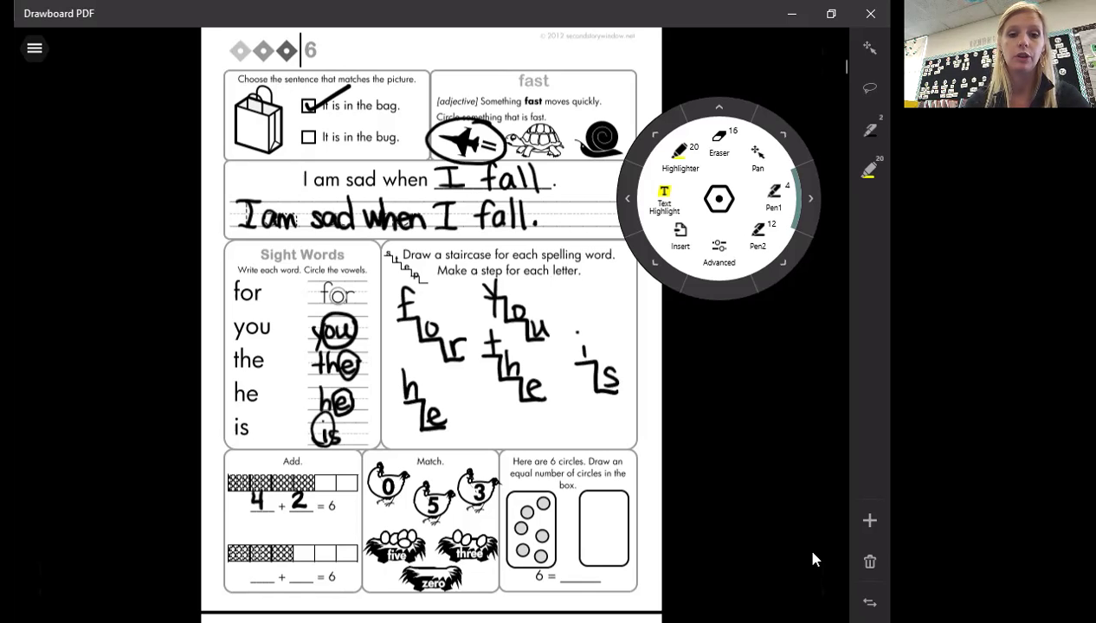
mouse_move(254, 558)
mouse_down()
mouse_move(267, 568)
mouse_move(258, 577)
mouse_up()
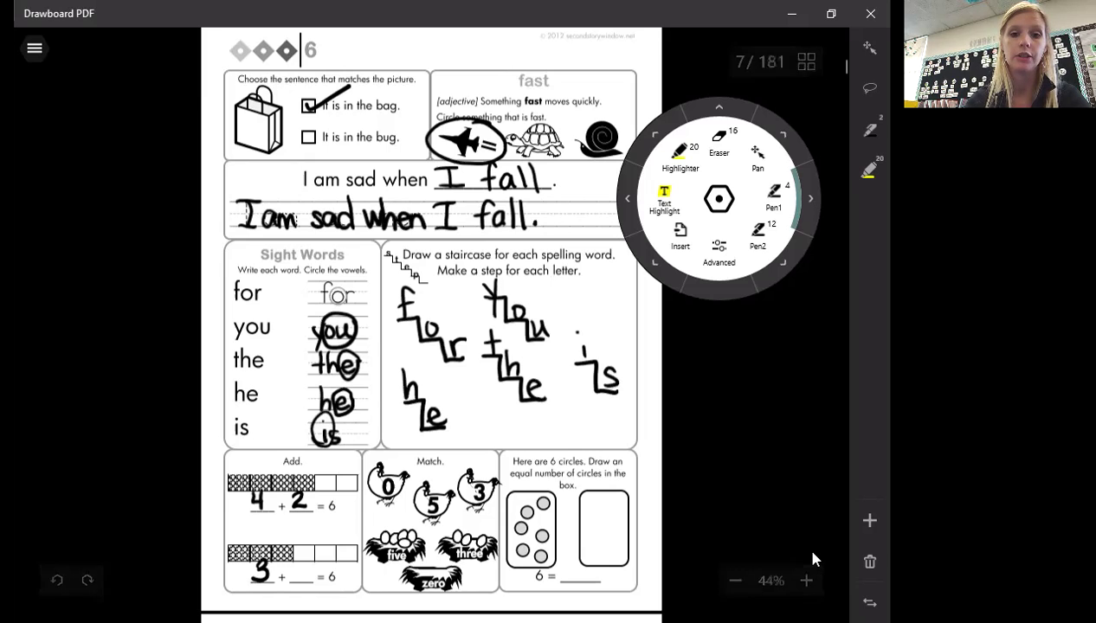
drag(295, 558, 288, 578)
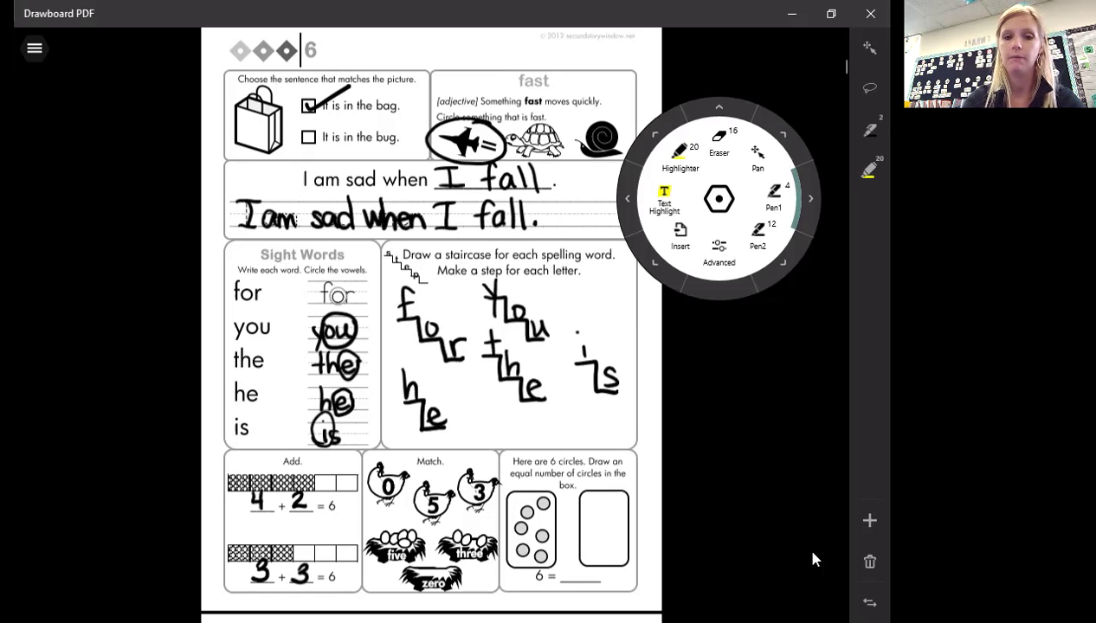
- Draw a line from the 0 chicken to the zero nest in the Match box
mouse_move(814, 560)
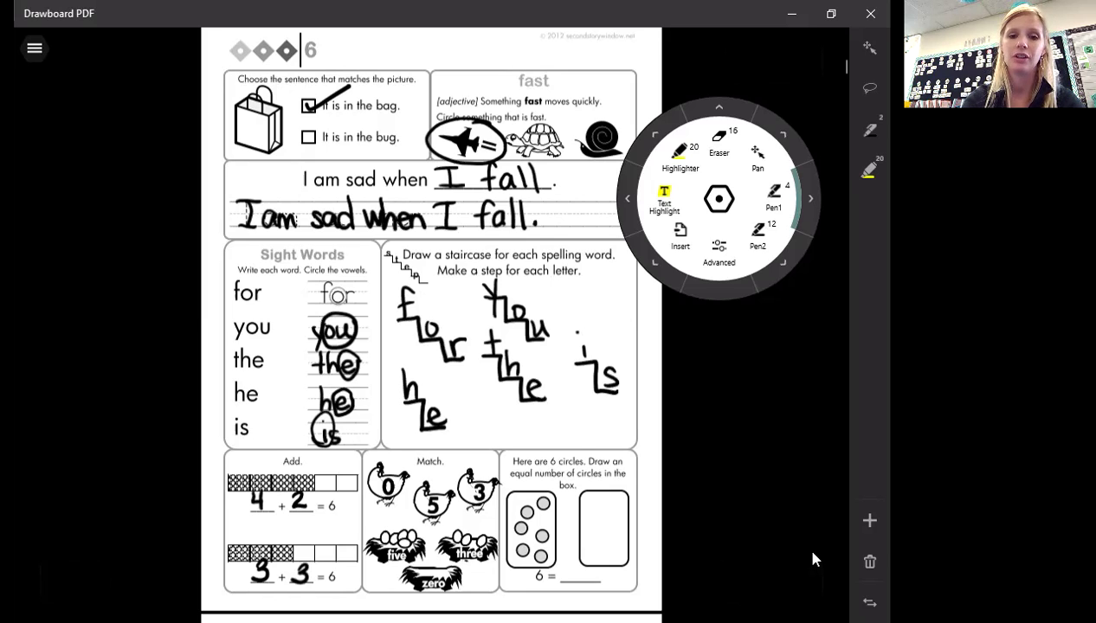
mouse_move(390, 494)
mouse_down()
mouse_move(425, 527)
mouse_move(429, 563)
mouse_up()
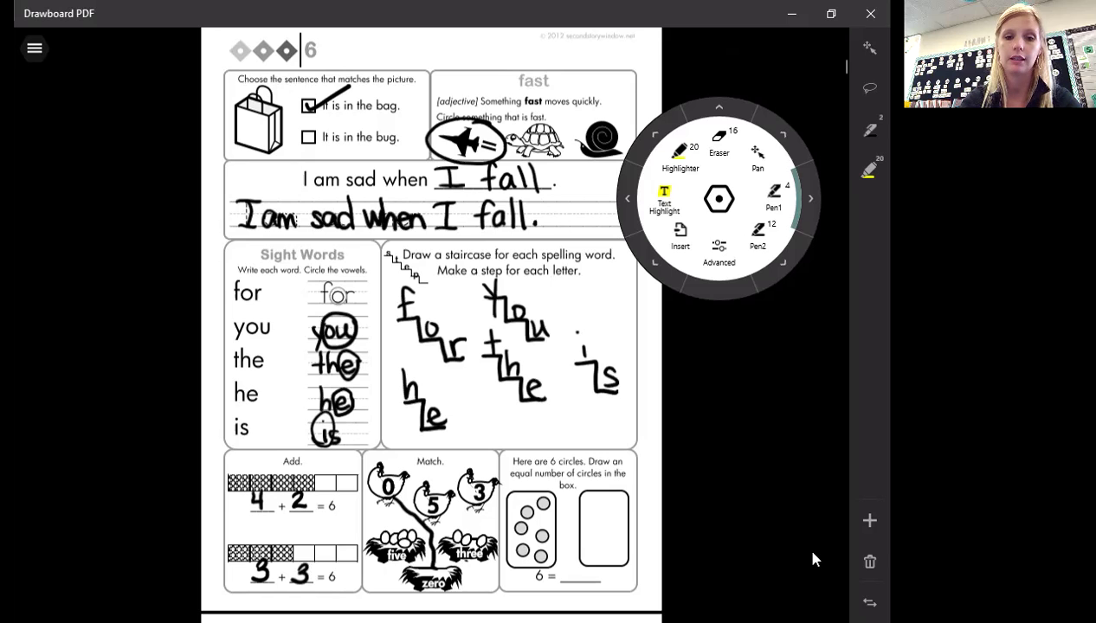
mouse_move(811, 559)
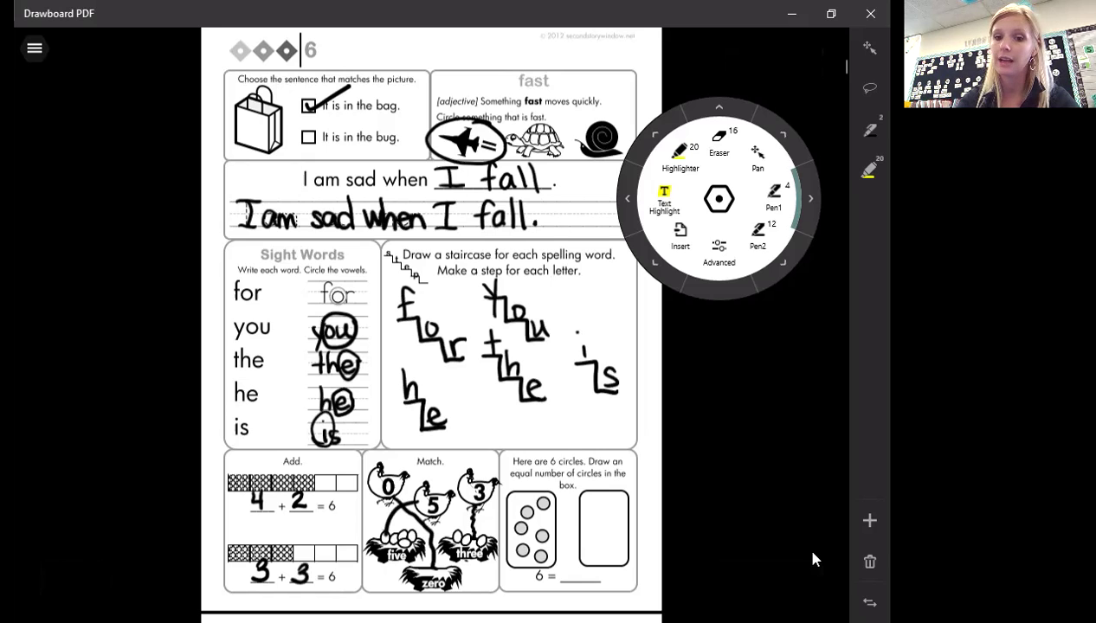
- Draw six circles in the empty right-hand box and write 6 after '6 ='
mouse_move(585, 498)
mouse_down()
mouse_move(578, 505)
mouse_move(609, 505)
mouse_move(581, 523)
mouse_move(591, 516)
mouse_up()
mouse_move(600, 521)
mouse_down()
mouse_move(609, 529)
mouse_move(579, 547)
mouse_move(605, 554)
mouse_up()
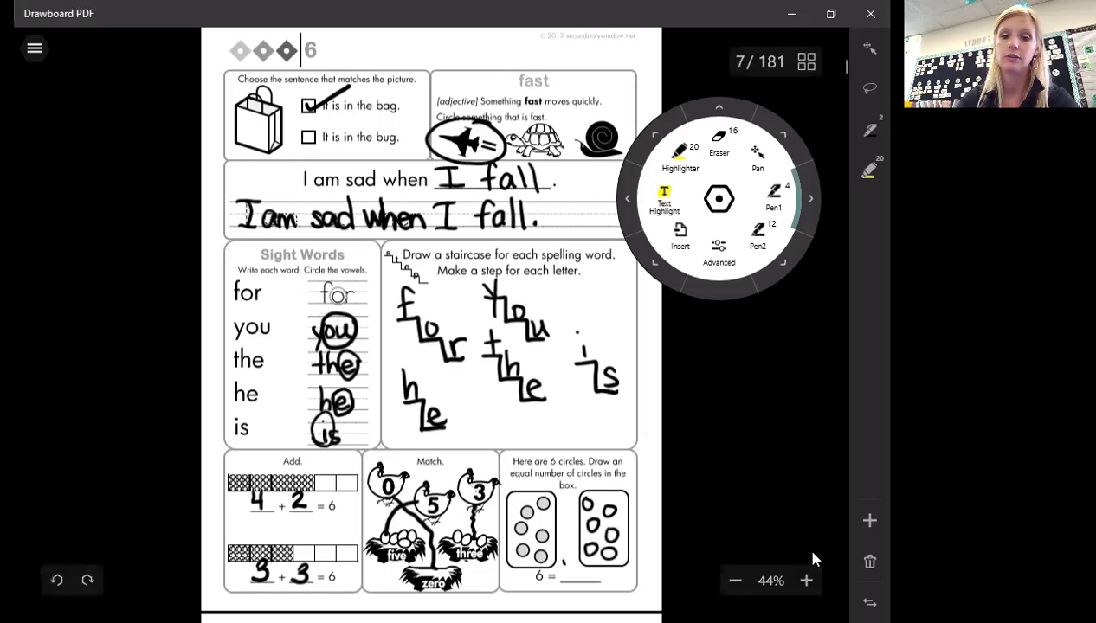
mouse_move(575, 559)
mouse_down()
mouse_move(564, 573)
mouse_move(573, 568)
mouse_up()
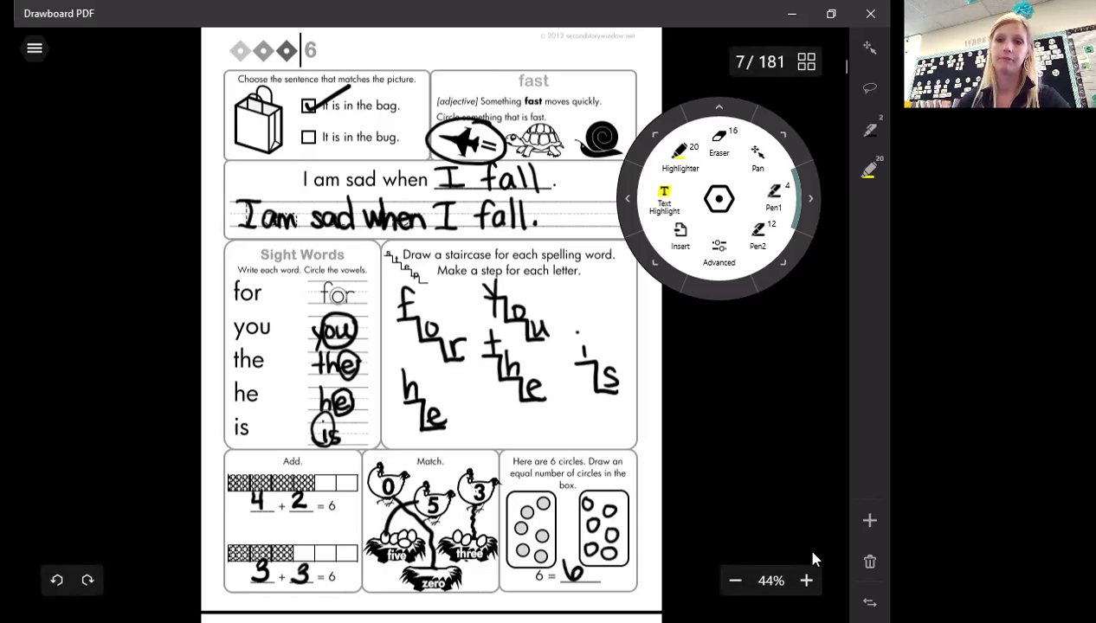